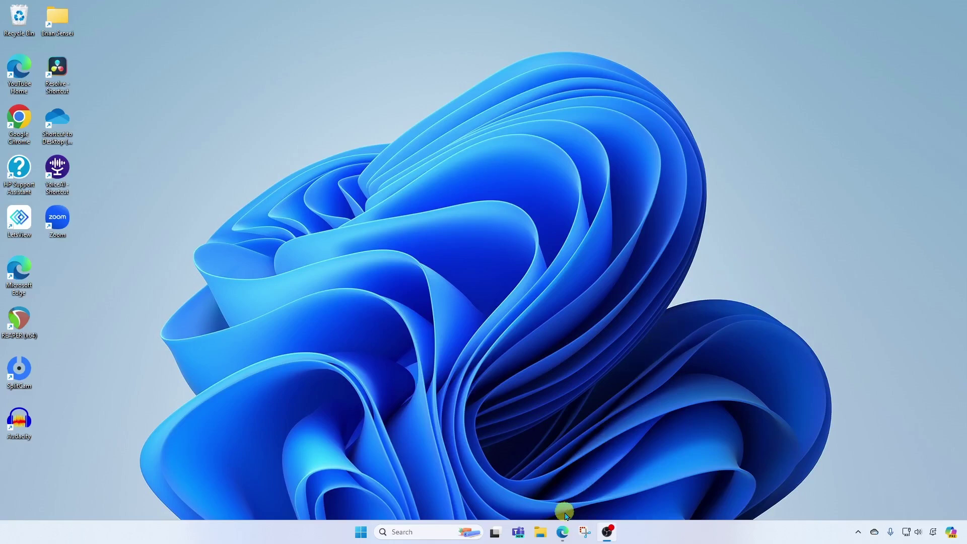
Bring up Edge on the HeyGen Home dashboard with its four Getting Started steps
{"action": "left_click", "coordinate": [562, 532]}
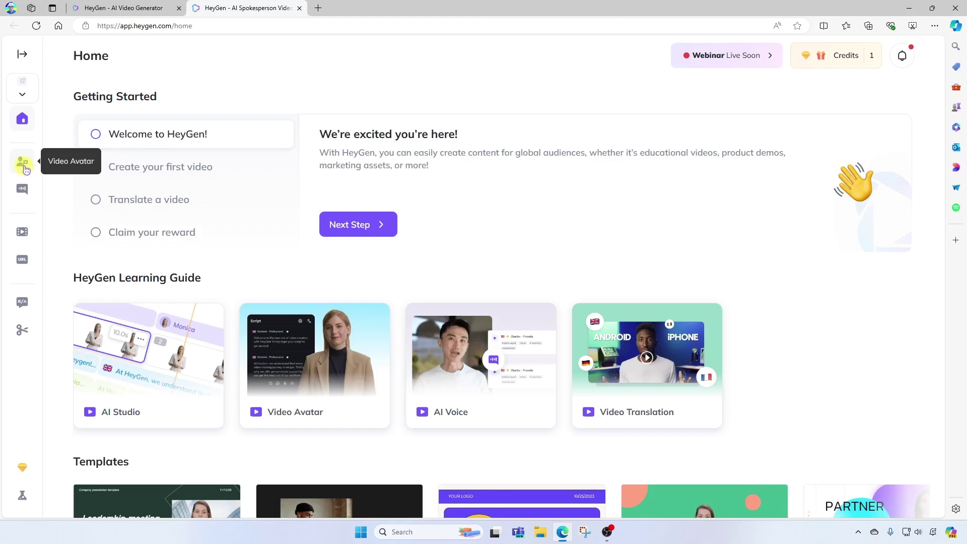
Switch to Video Avatar's Photo Avatar tab and browse the Lisa and Elliot demos and library
{"action": "left_click", "coordinate": [22, 167]}
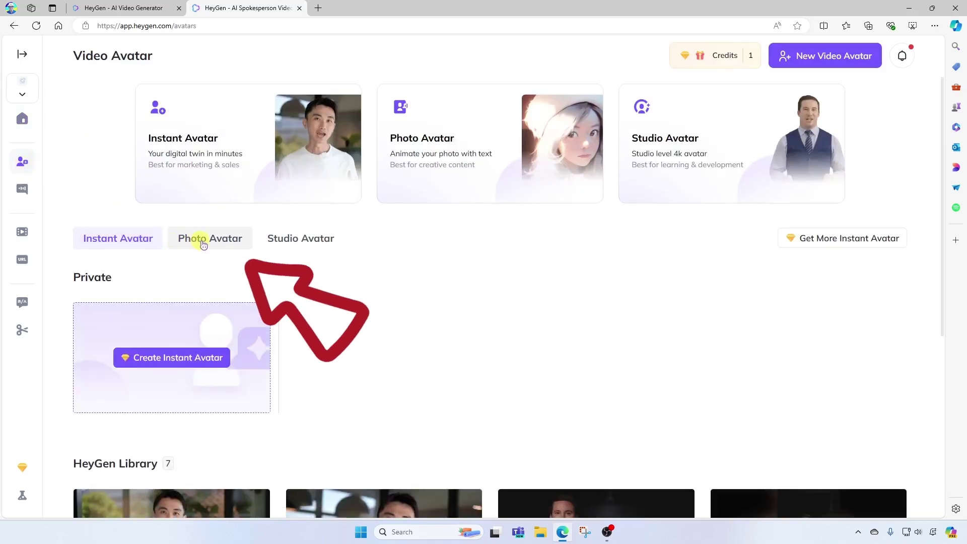
{"action": "left_click", "coordinate": [232, 244]}
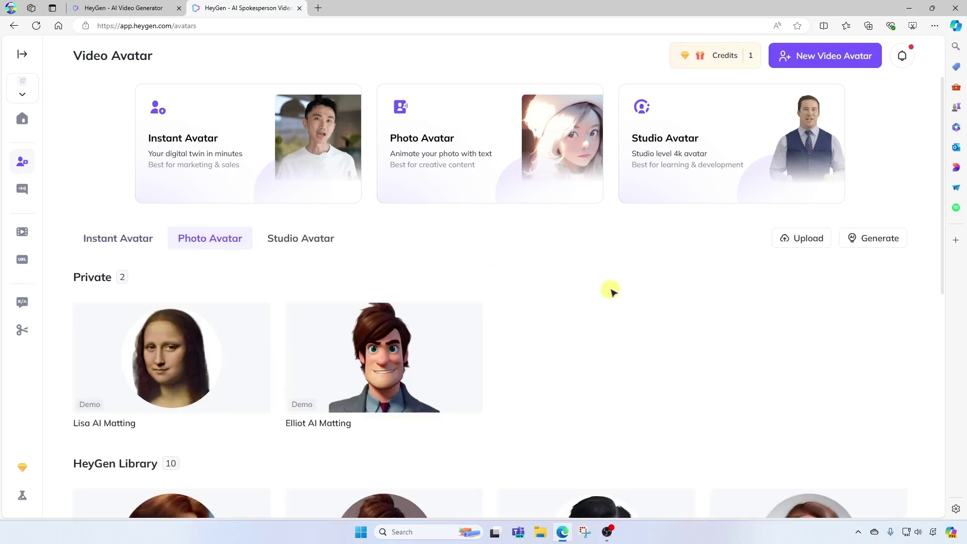
{"action": "mouse_move", "coordinate": [945, 220]}
{"action": "left_mouse_down"}
{"action": "mouse_move", "coordinate": [952, 434]}
{"action": "mouse_move", "coordinate": [943, 186]}
{"action": "mouse_move", "coordinate": [935, 210]}
{"action": "left_mouse_up"}
{"action": "left_click", "coordinate": [809, 239]}
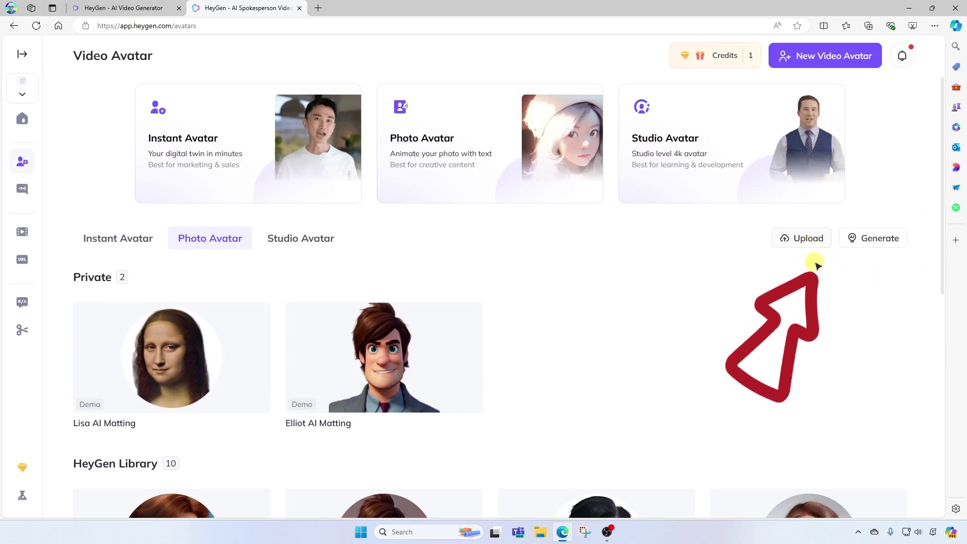
Generate AI portraits from a prompt describing a look-alike of Jim Morrison of the Doors
{"action": "left_click", "coordinate": [875, 244]}
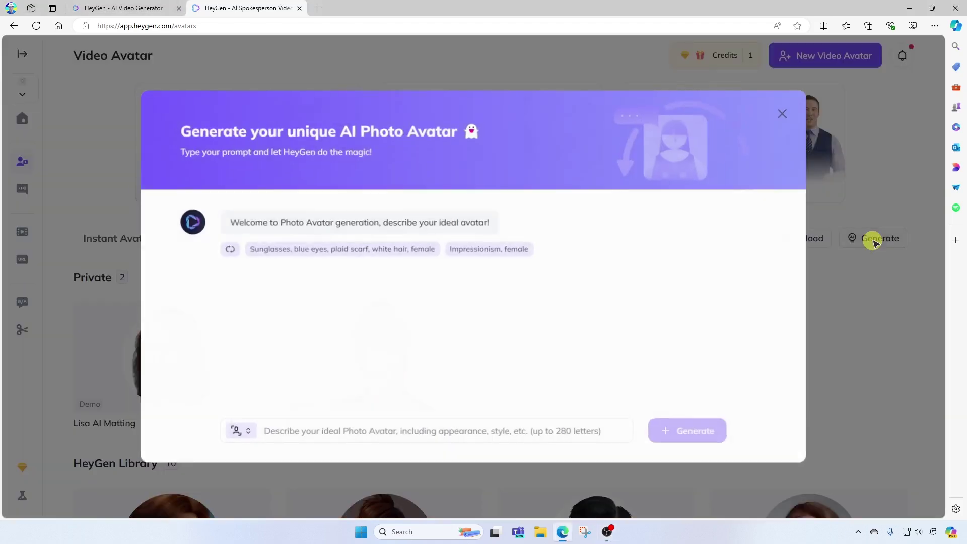
{"action": "left_click", "coordinate": [272, 432]}
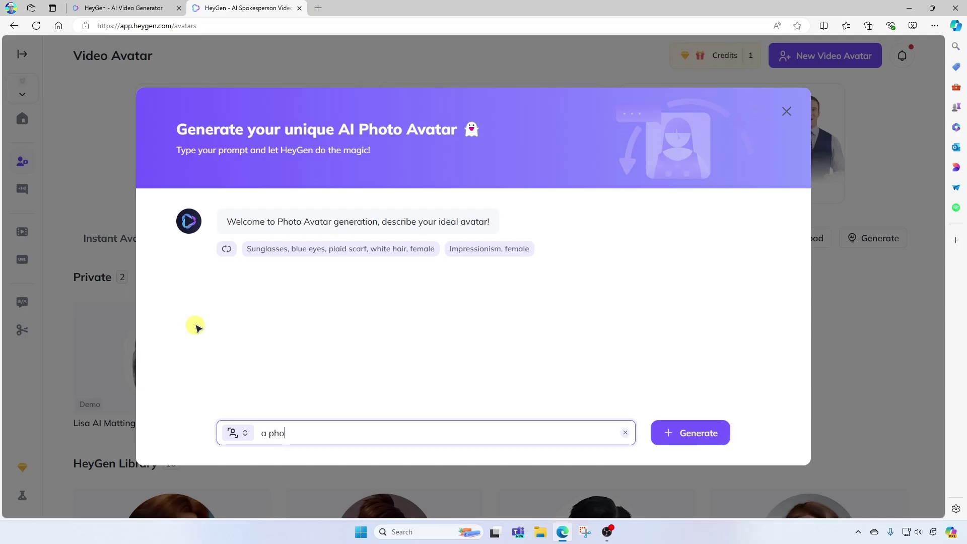
{"action": "type", "text": "of the Doors"}
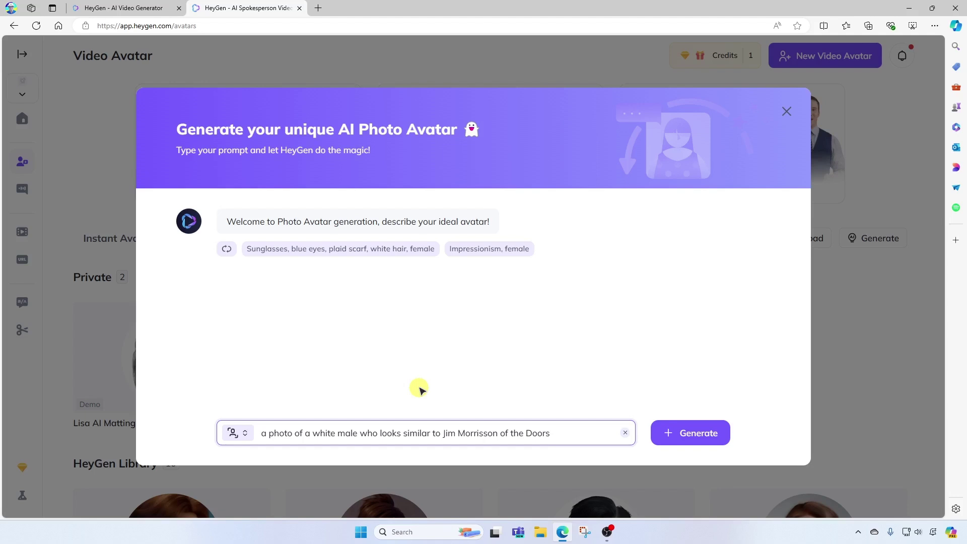
{"action": "left_click", "coordinate": [688, 435]}
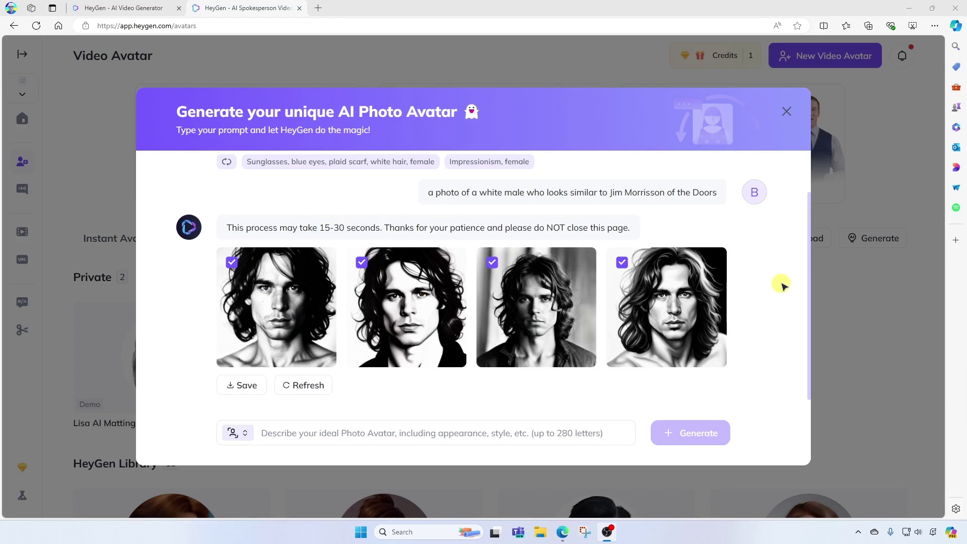
Deselect portraits 2–4 and save only the first as a photo avatar
{"action": "mouse_move", "coordinate": [286, 303]}
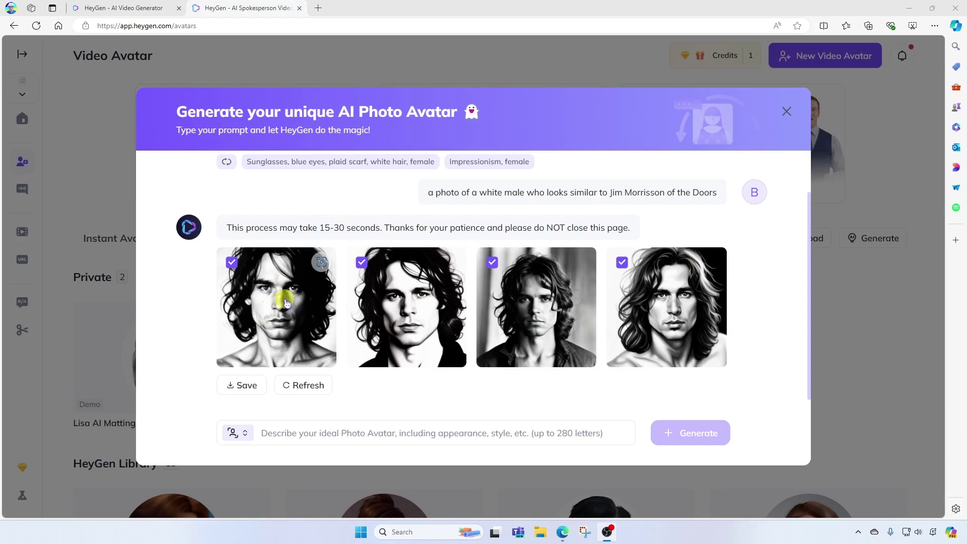
{"action": "left_click", "coordinate": [362, 262]}
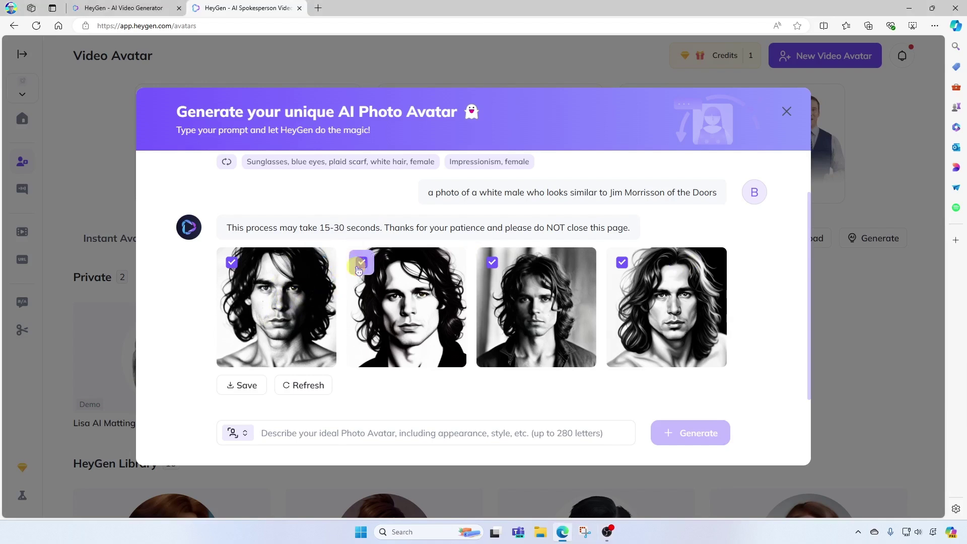
{"action": "left_click", "coordinate": [493, 263]}
{"action": "left_click", "coordinate": [622, 263]}
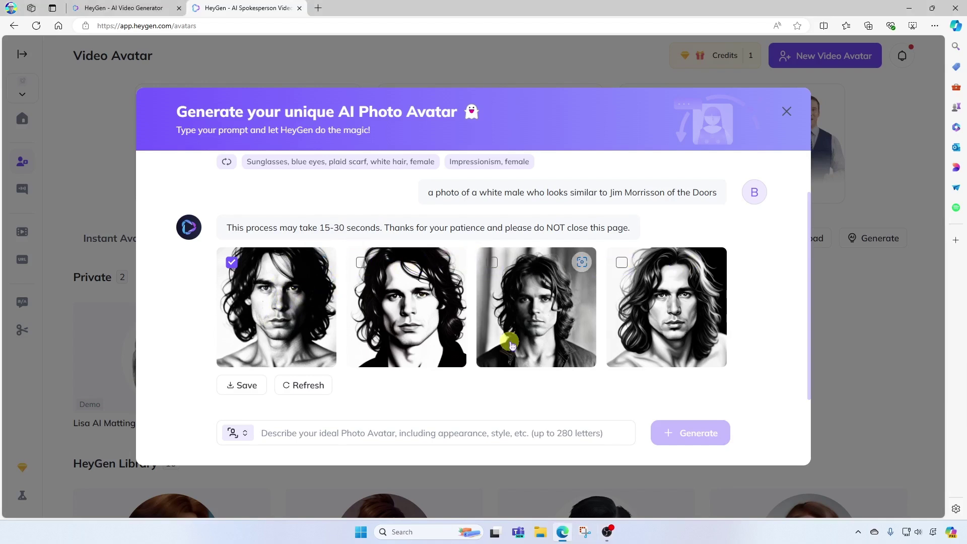
{"action": "left_click", "coordinate": [246, 389]}
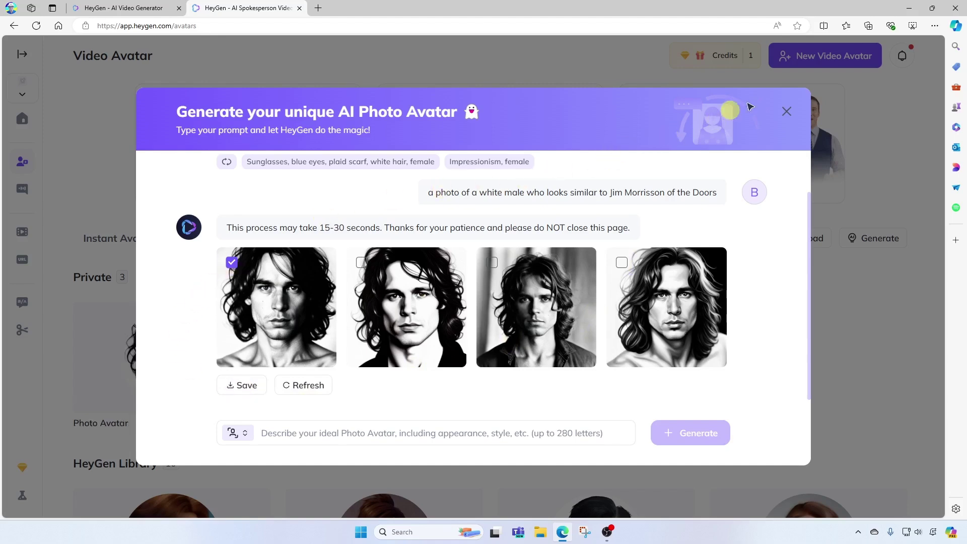
Create a portrait-format video draft from the new black-and-white Photo Avatar
{"action": "left_click", "coordinate": [786, 117]}
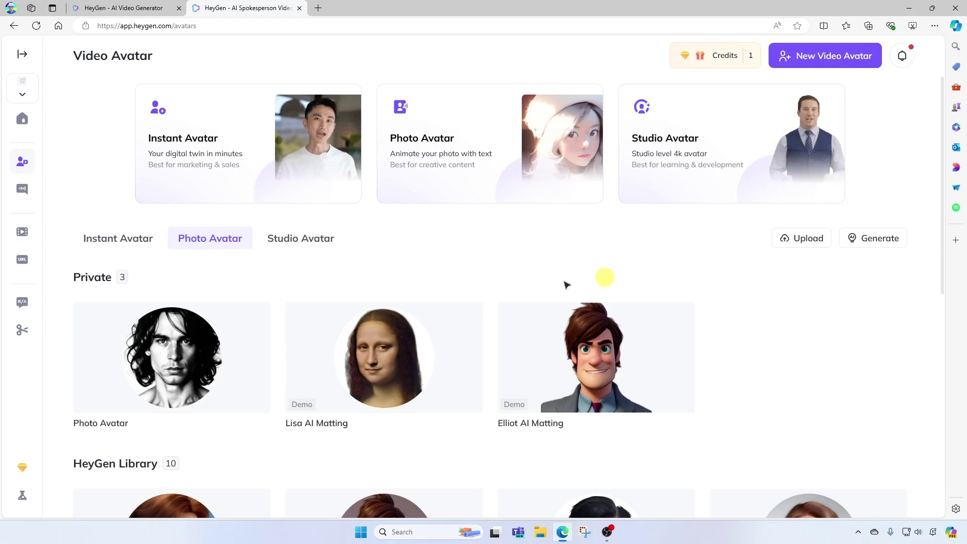
{"action": "mouse_move", "coordinate": [199, 348]}
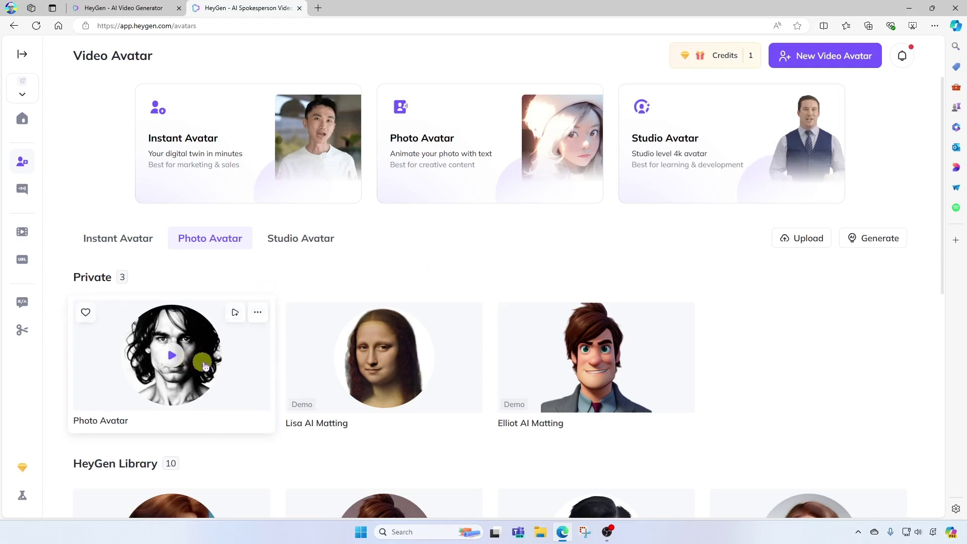
{"action": "left_click", "coordinate": [235, 318]}
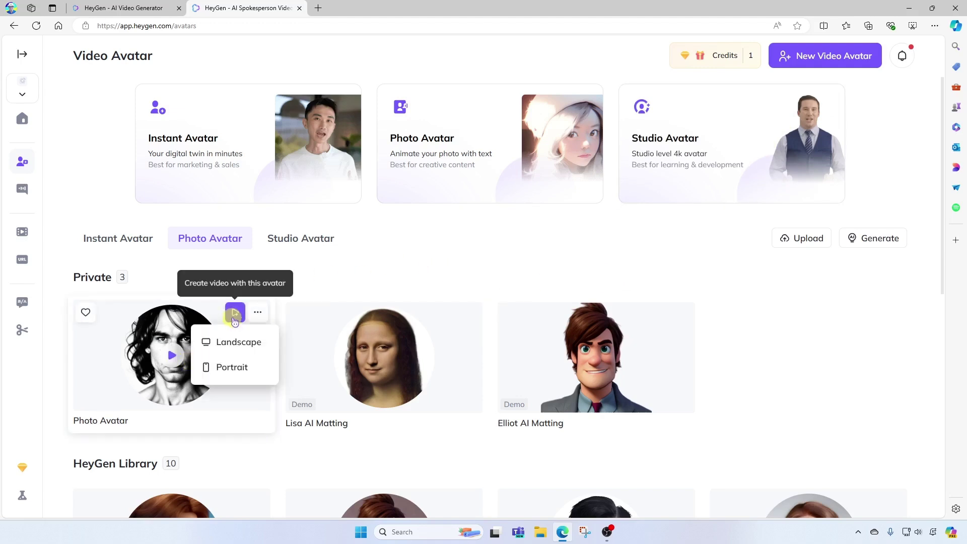
{"action": "left_click", "coordinate": [239, 371]}
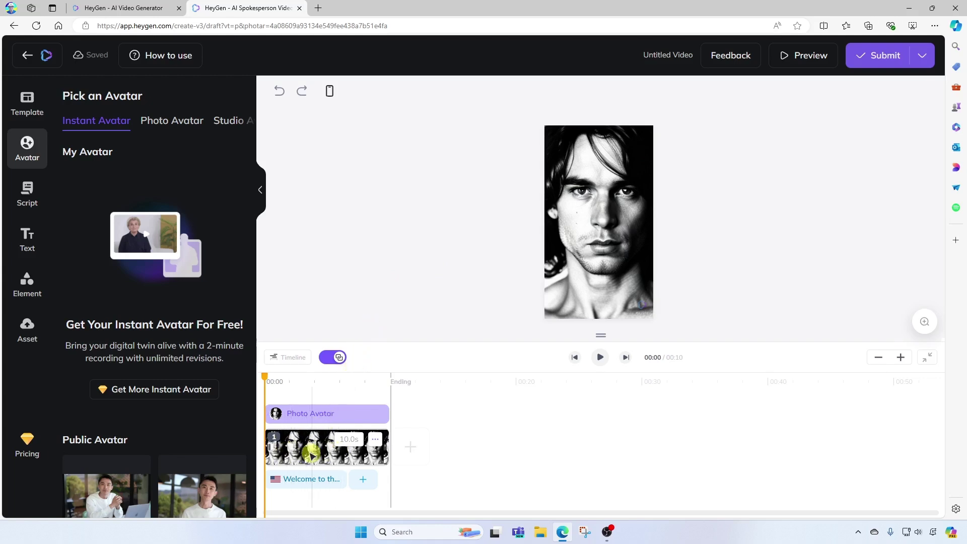
Replace the default scene script with the 116-character School of Rock welcome about Jim Morrison
{"action": "mouse_move", "coordinate": [300, 485]}
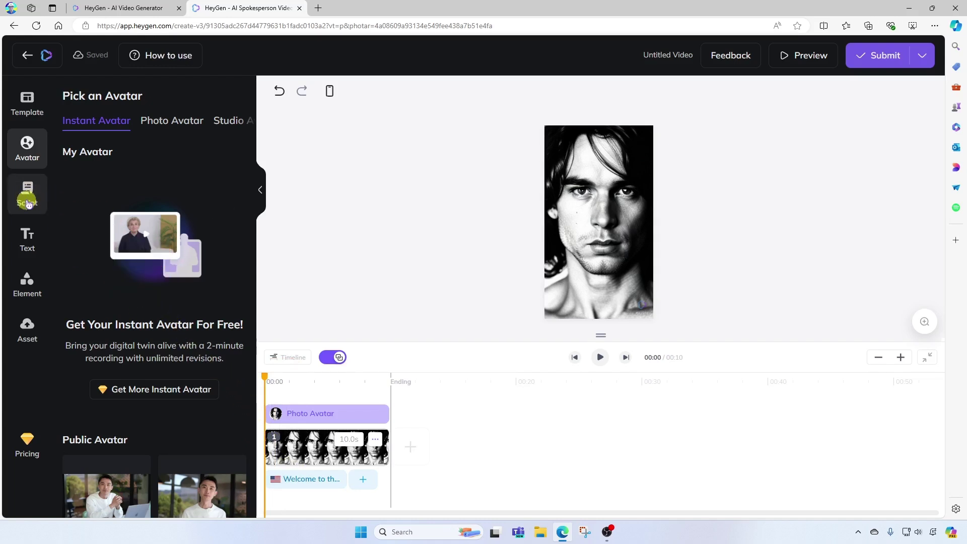
{"action": "left_click", "coordinate": [28, 197]}
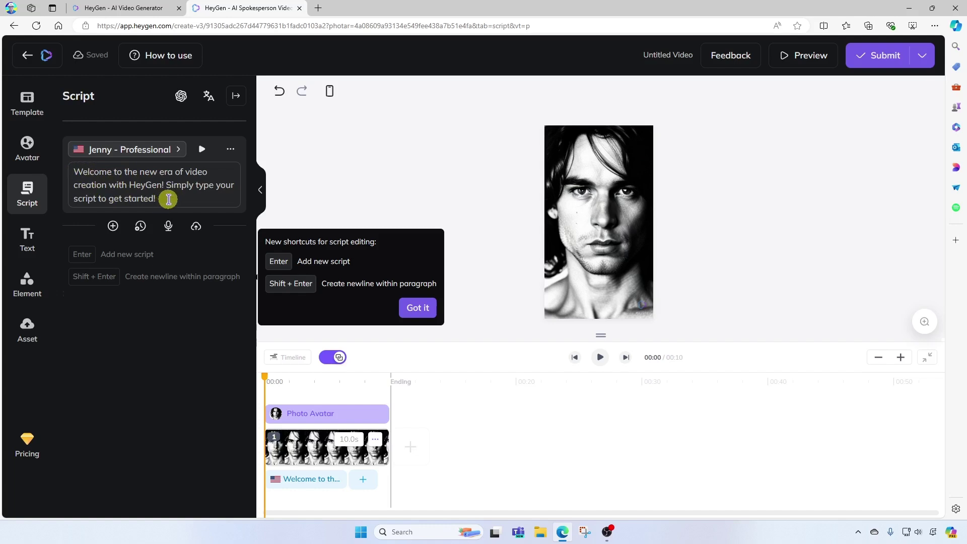
{"action": "left_click_drag", "start_coordinate": [169, 199], "coordinate": [69, 171]}
{"action": "type", "text": "Welcome to Brian Sensei's School of Rock, where you can learn to be a rock star just like Jim Morrison of The Doors."}
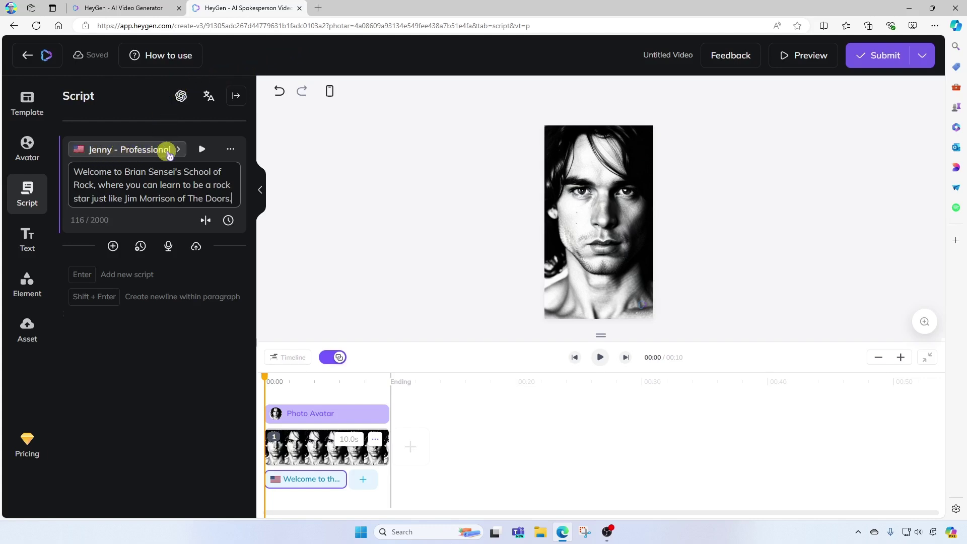
Filter AI voices to male, preview Rex - Excited and Onyx, and assign Onyx to the script
{"action": "left_click", "coordinate": [178, 150]}
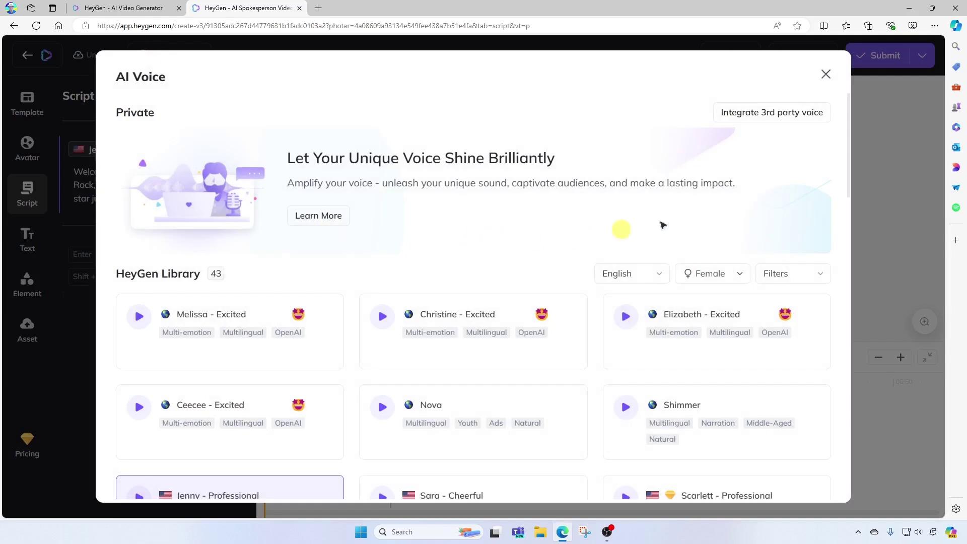
{"action": "left_click", "coordinate": [849, 117]}
{"action": "left_click_drag", "start_coordinate": [849, 117], "coordinate": [849, 141]}
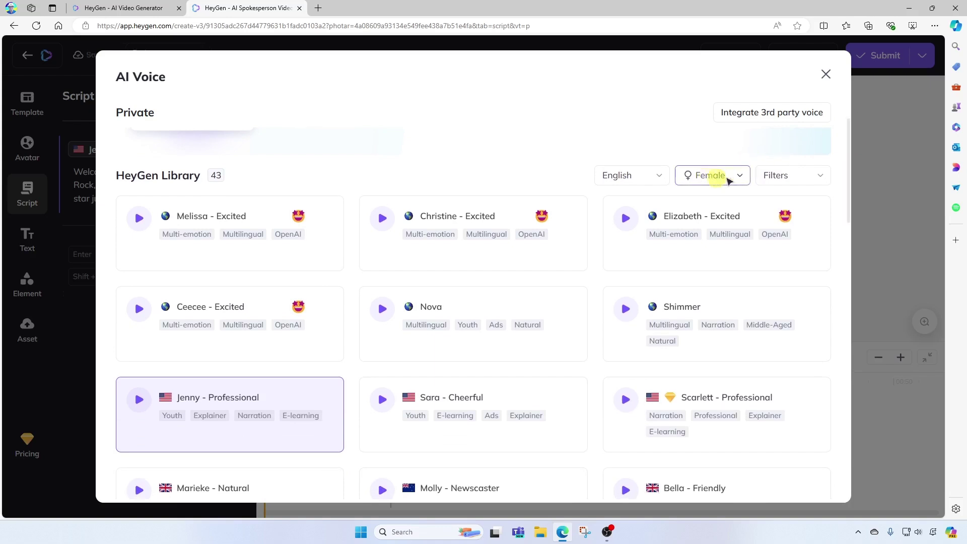
{"action": "left_click", "coordinate": [744, 178]}
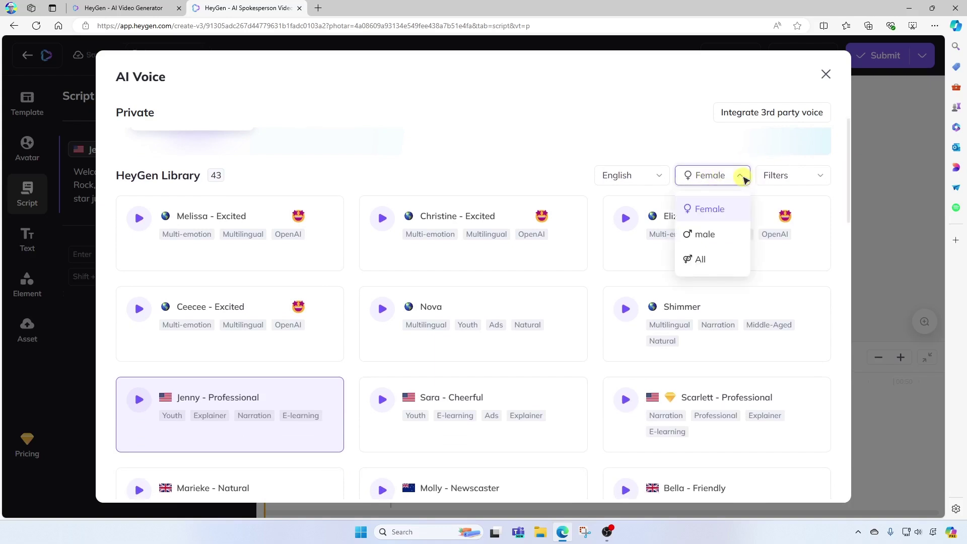
{"action": "left_click", "coordinate": [708, 236]}
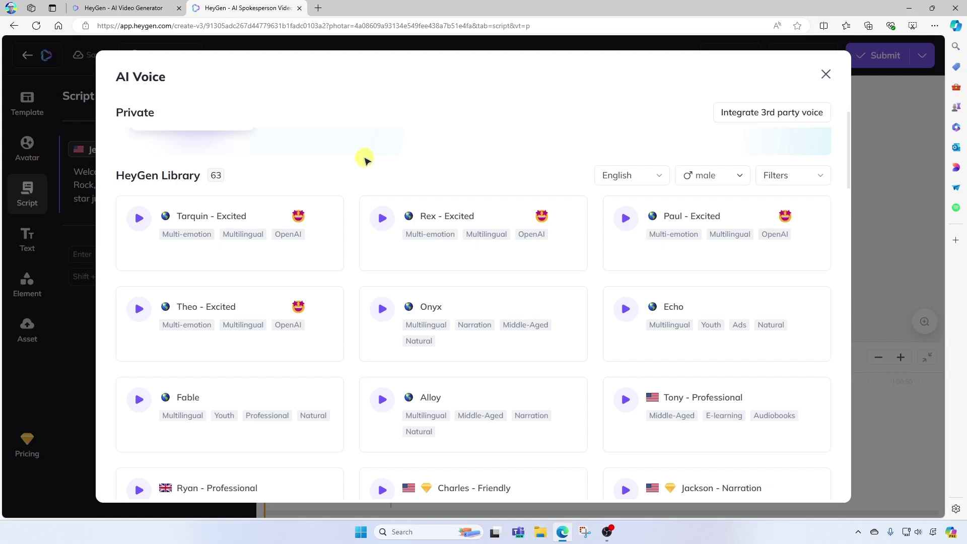
{"action": "left_click", "coordinate": [351, 221]}
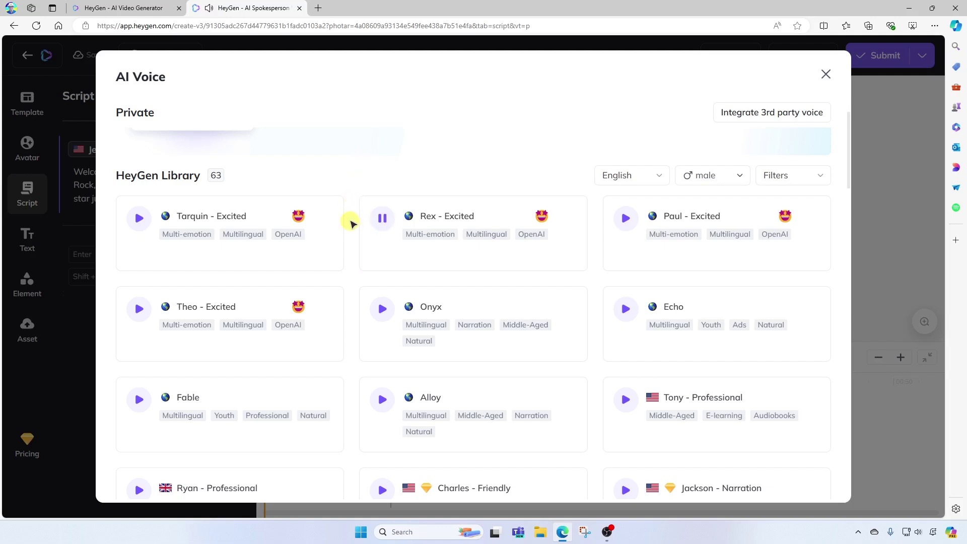
{"action": "left_click", "coordinate": [381, 309]}
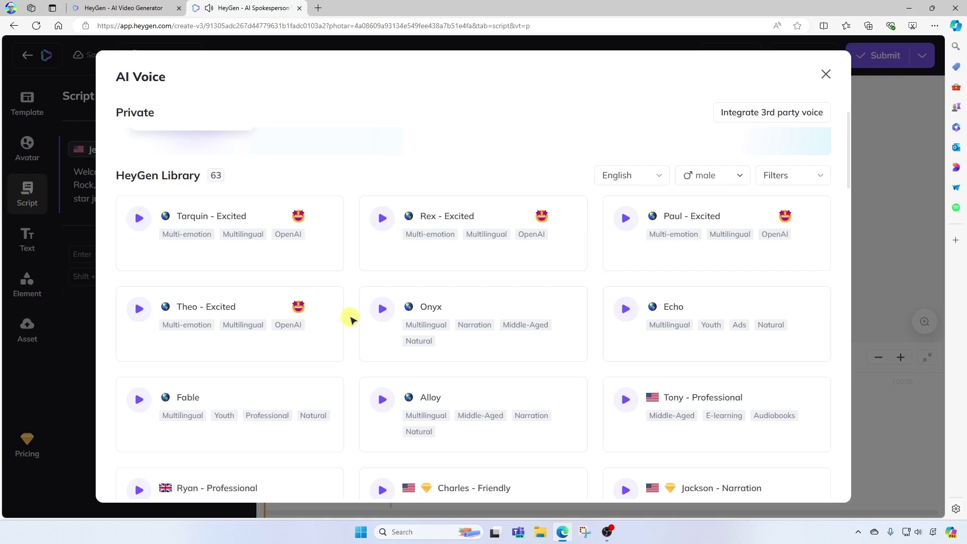
{"action": "left_click", "coordinate": [433, 309]}
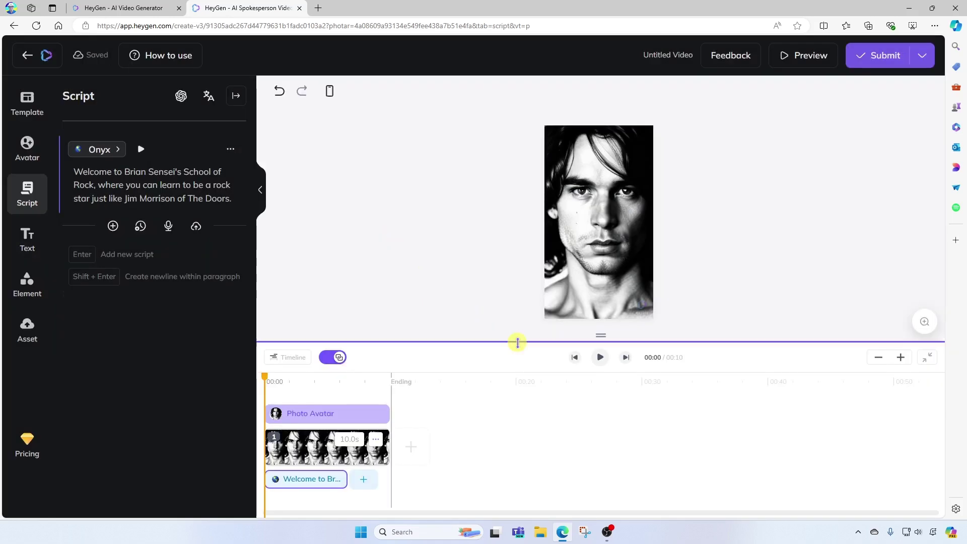
Play the preview, then trim the Photo Avatar and video clips to end at 6.7 seconds
{"action": "left_click", "coordinate": [600, 358]}
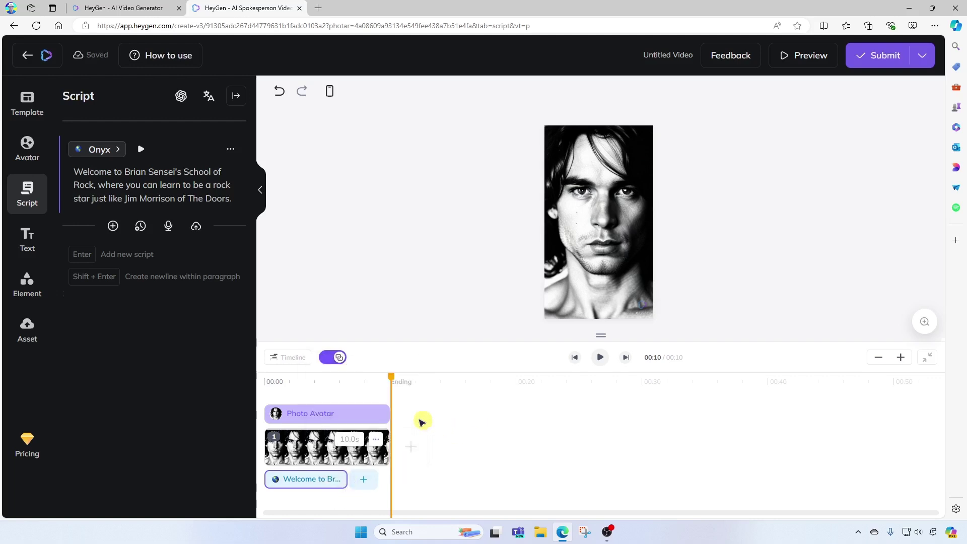
{"action": "left_click_drag", "start_coordinate": [386, 414], "coordinate": [346, 415]}
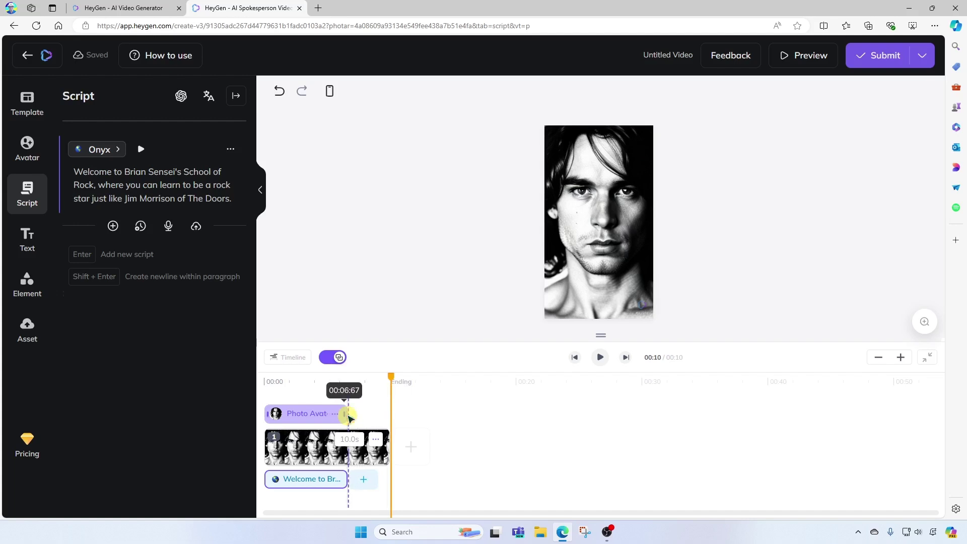
{"action": "left_click_drag", "start_coordinate": [389, 447], "coordinate": [352, 449]}
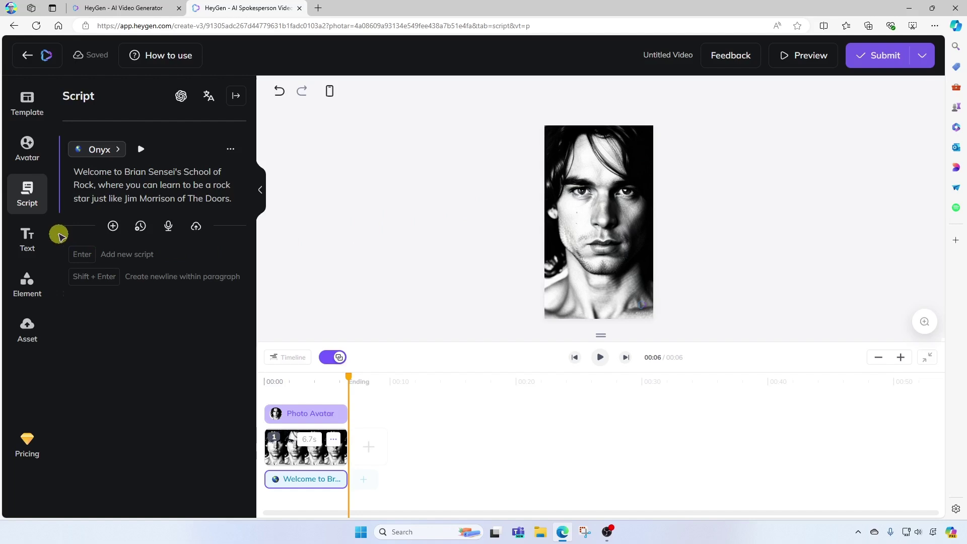
Glance at the Text and Elements panels, collapse the side panel, and rename the project Welcome Video
{"action": "left_click", "coordinate": [28, 242]}
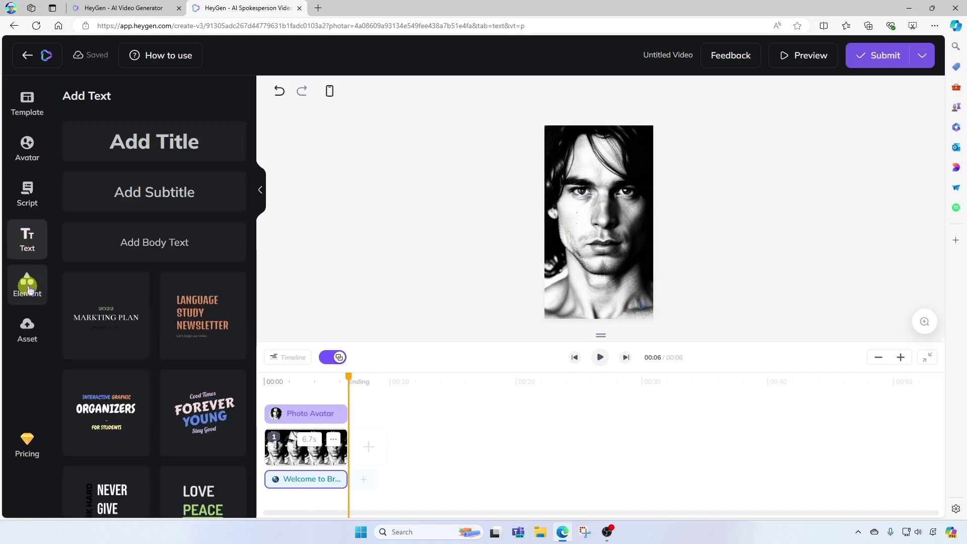
{"action": "left_click", "coordinate": [28, 287]}
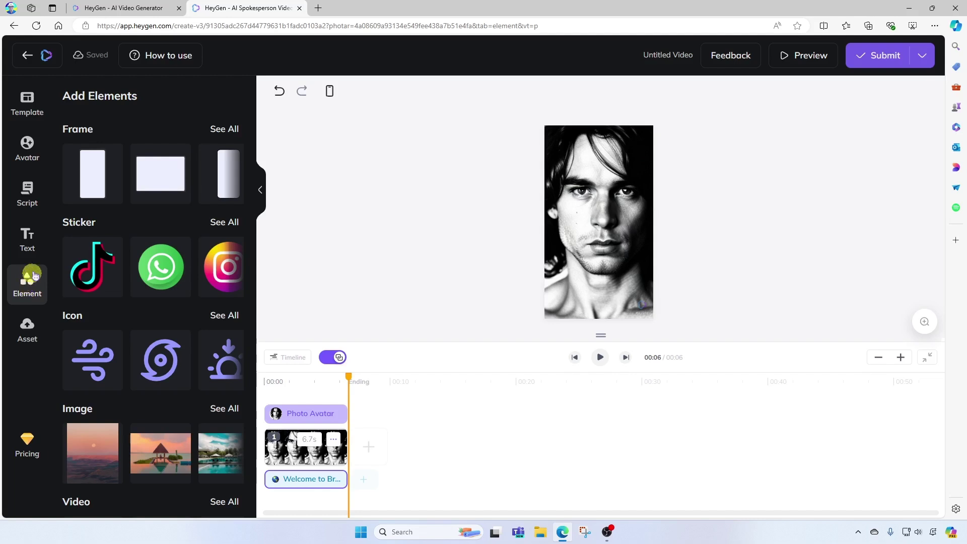
{"action": "left_click", "coordinate": [261, 191]}
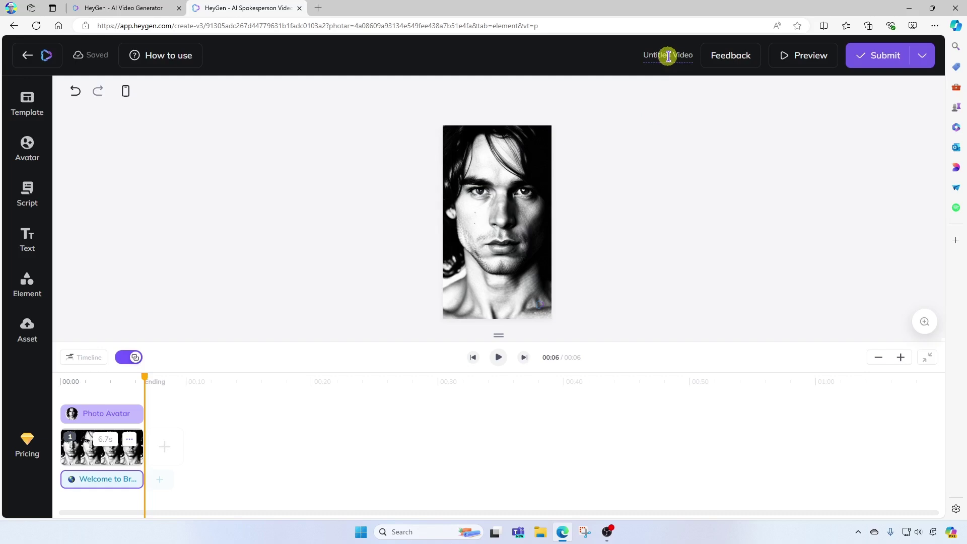
{"action": "double_click", "coordinate": [652, 54]}
{"action": "type", "text": "Welcome"}
{"action": "key", "text": "Return"}
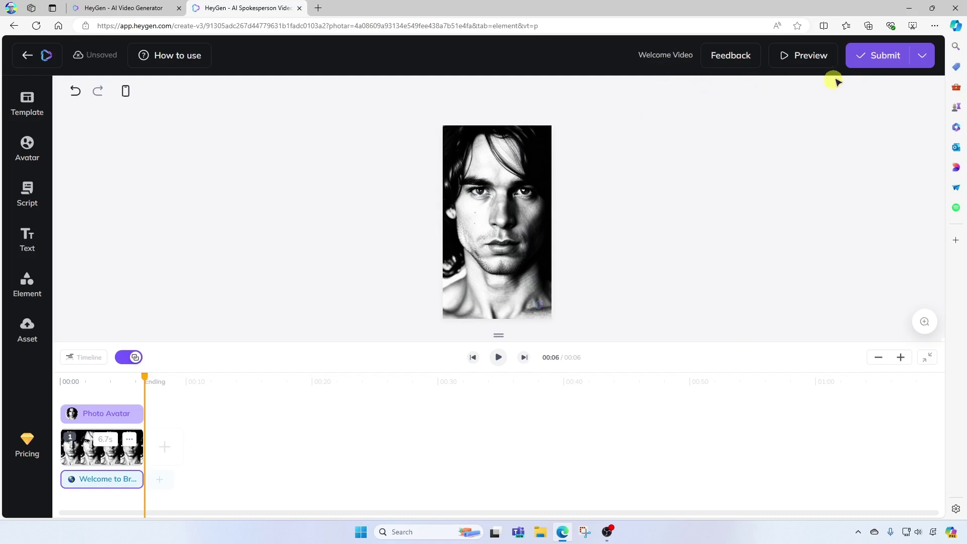
Submit the video for rendering and confirm spending the credits
{"action": "left_click", "coordinate": [881, 60]}
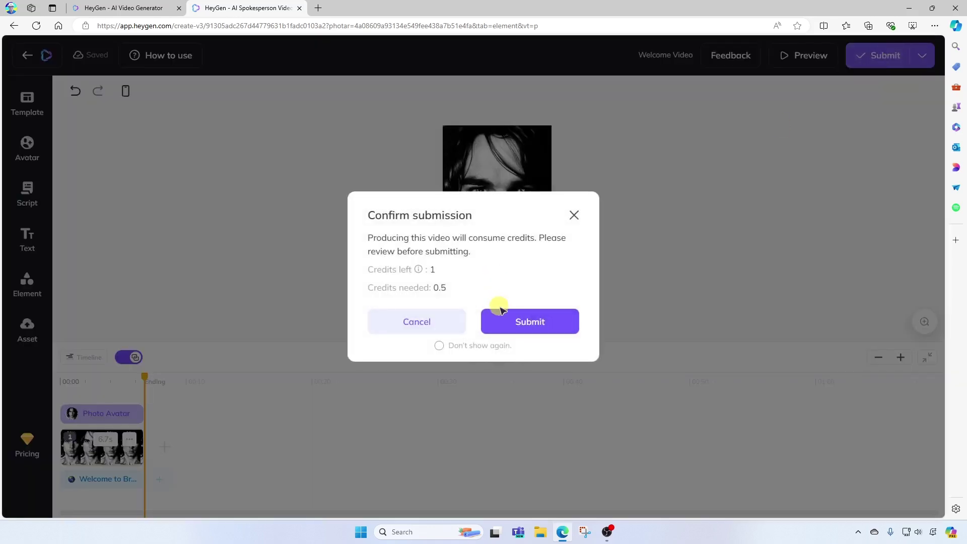
{"action": "left_click", "coordinate": [518, 324]}
{"action": "left_click", "coordinate": [523, 325]}
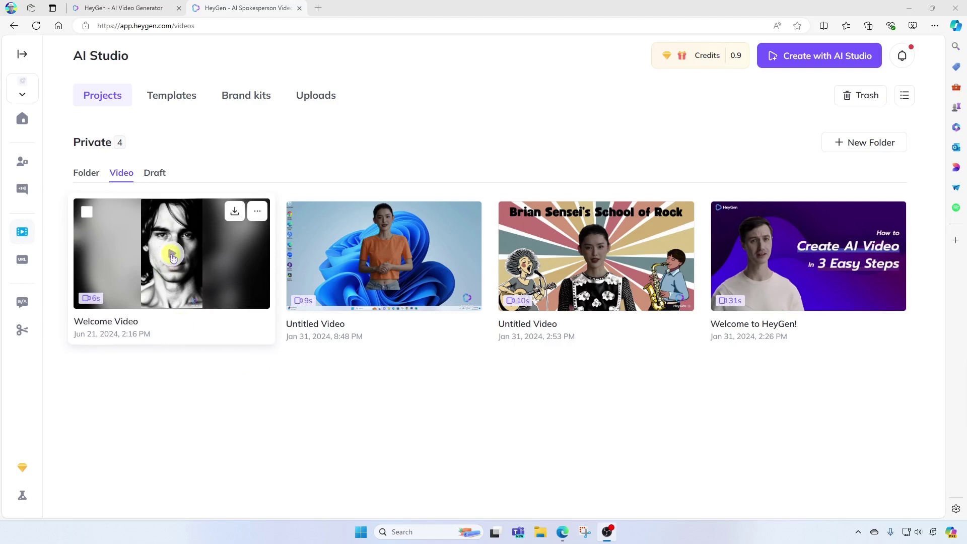
Play the finished Welcome Video from its card in the Projects video list
{"action": "left_click", "coordinate": [172, 258]}
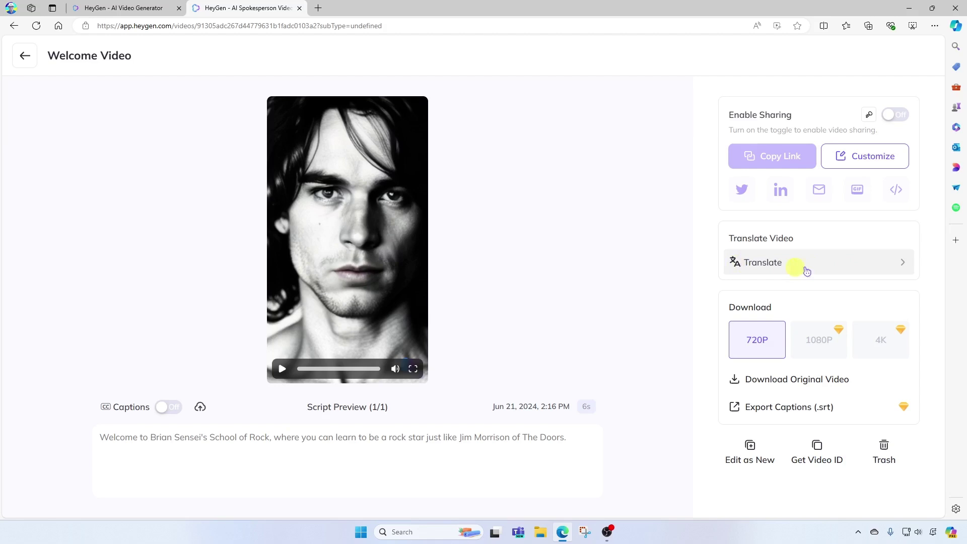
{"action": "left_click", "coordinate": [905, 269]}
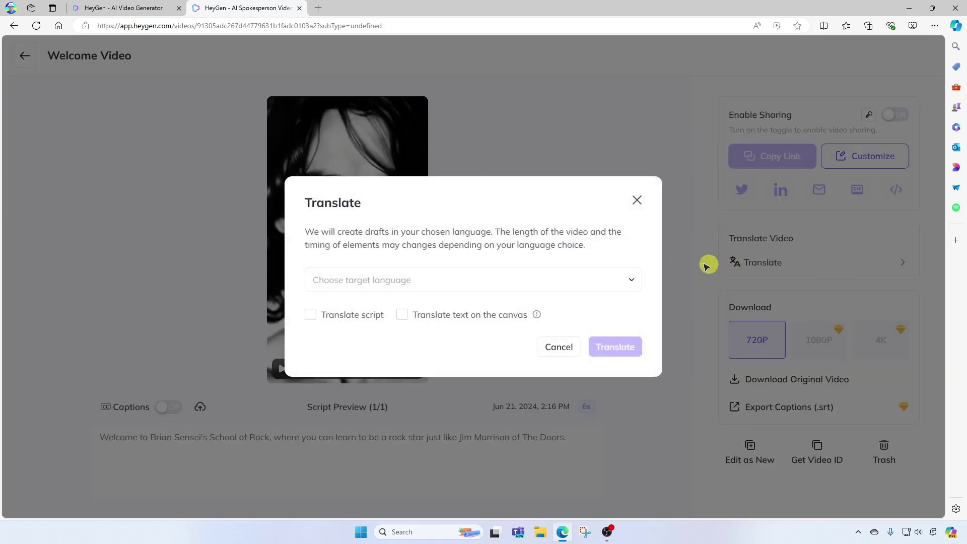
{"action": "left_click", "coordinate": [631, 282]}
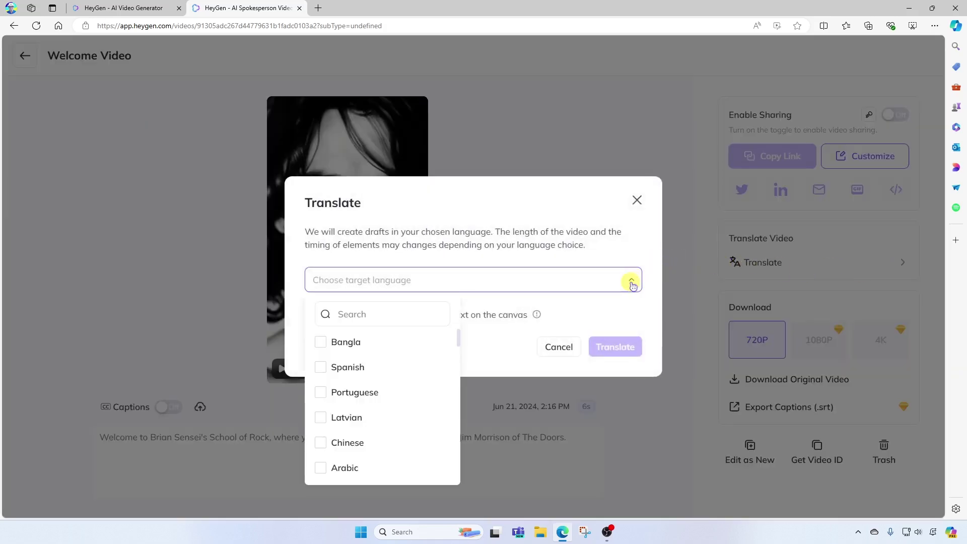
{"action": "left_click", "coordinate": [635, 201]}
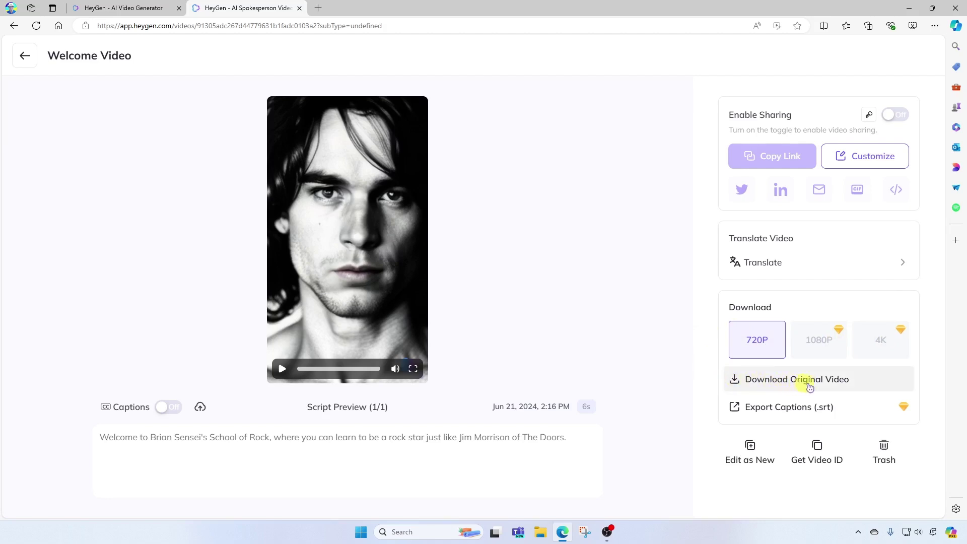
Download the original 720P video and reveal Welcome Video.mp4 in the Downloads folder
{"action": "left_click", "coordinate": [836, 387]}
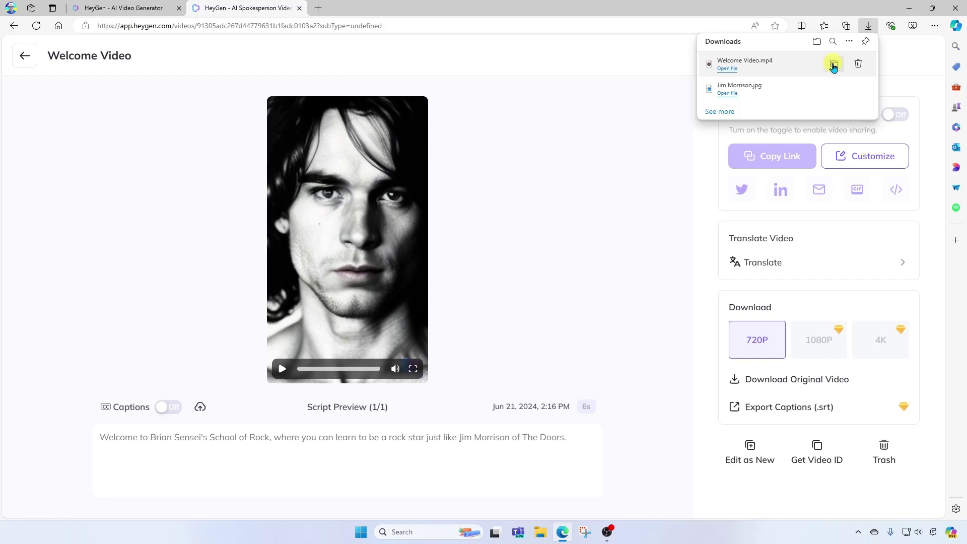
{"action": "left_click", "coordinate": [834, 65]}
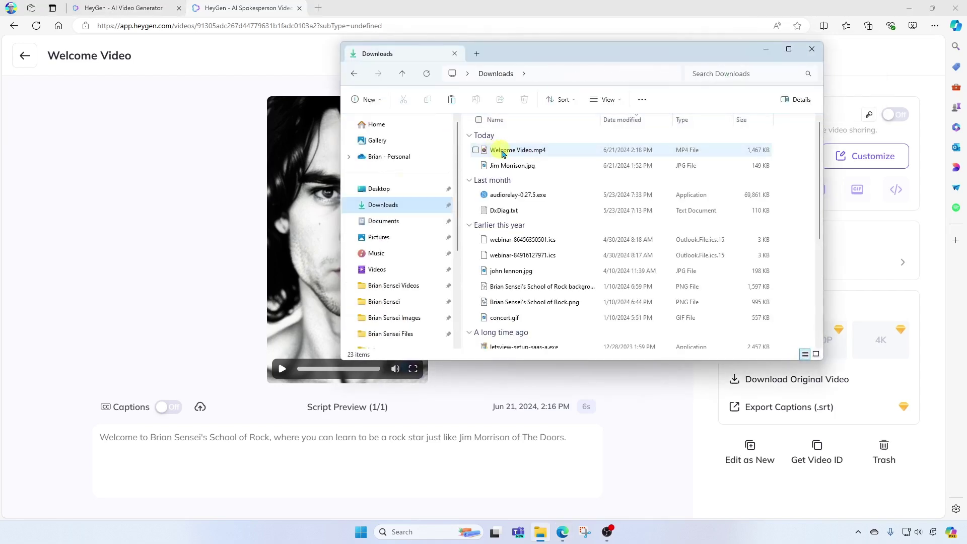